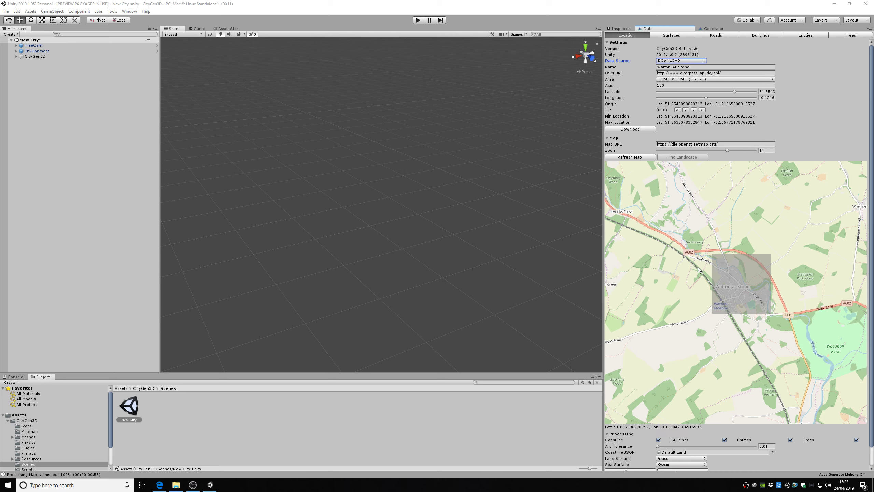
# Download and process the Watton-At-Stone OpenStreetMap data, then load the CityGen3D Generator.
pyautogui.click(638, 130)
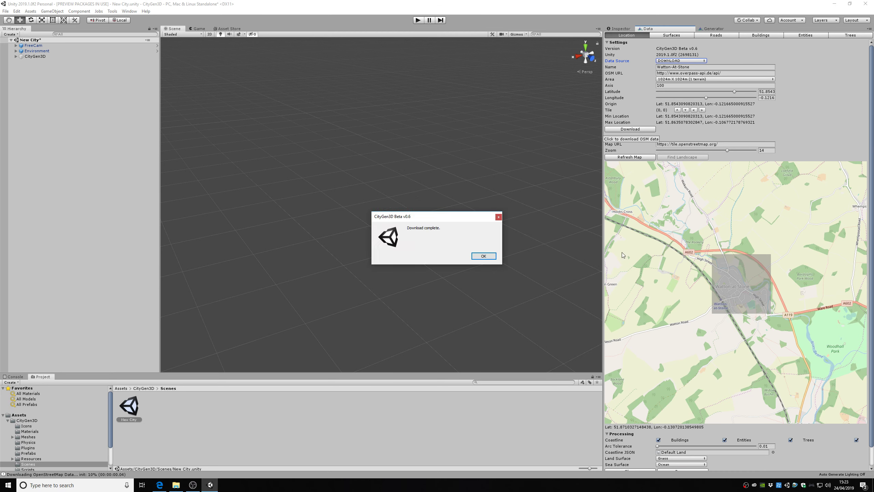
pyautogui.click(484, 256)
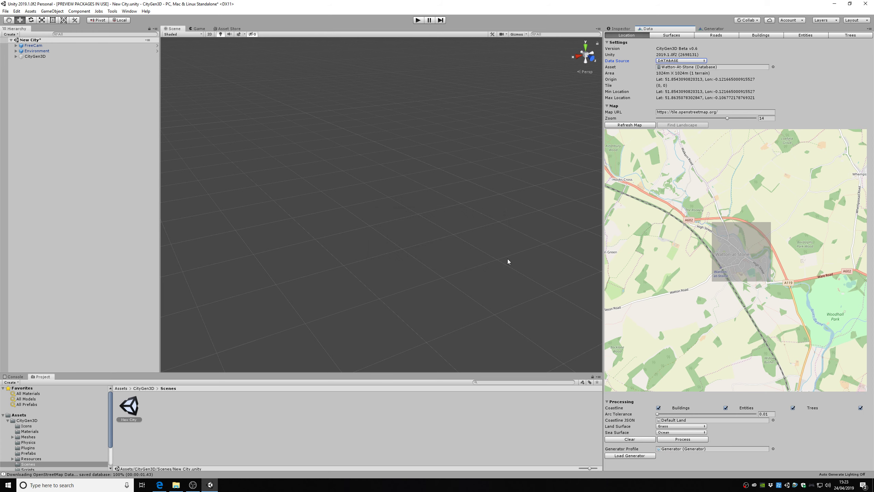
pyautogui.click(689, 439)
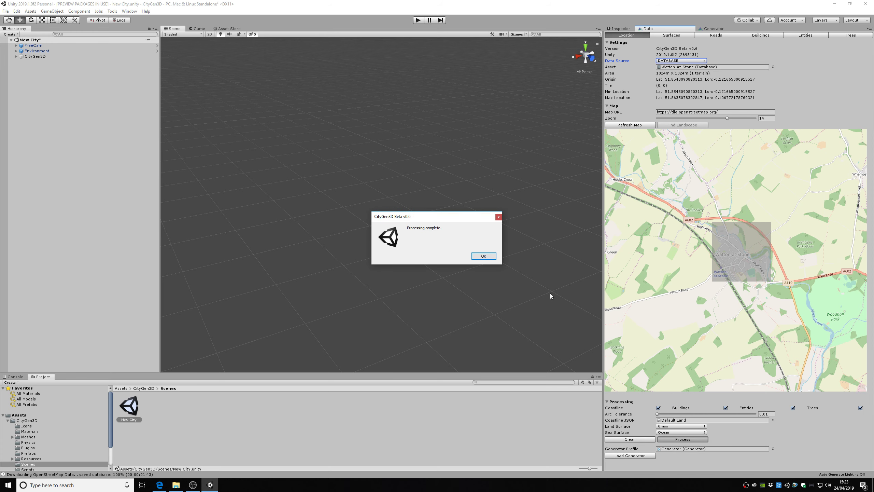
pyautogui.click(484, 256)
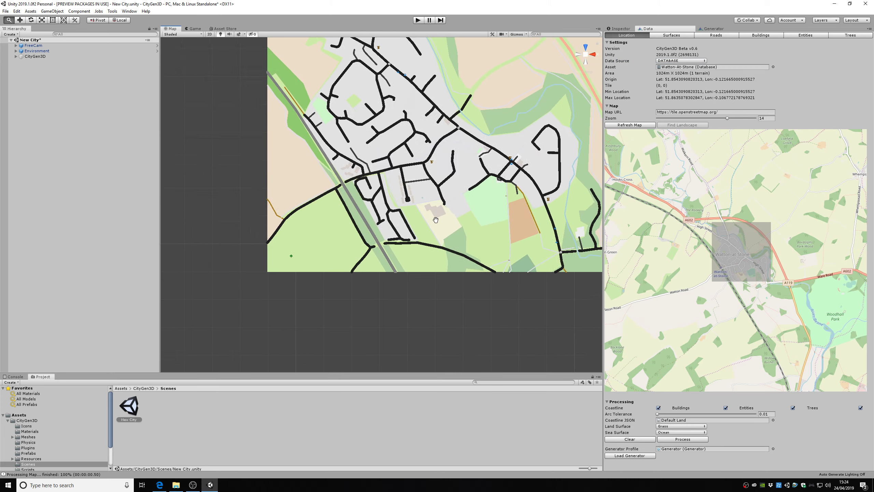
pyautogui.moveTo(415, 277); pyautogui.dragTo(411, 298, button='middle')
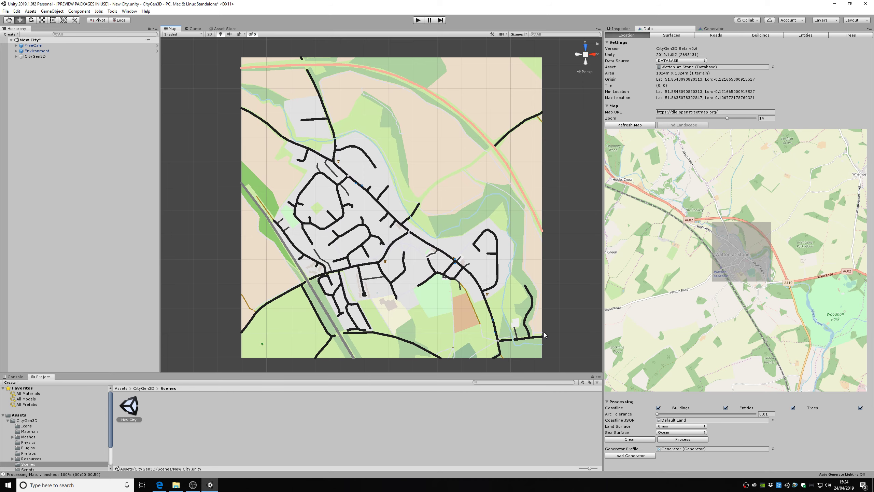
pyautogui.click(650, 456)
# Generate the Landscape 0 terrain and apply its real heightmap and altitude modifiers.
pyautogui.click(722, 29)
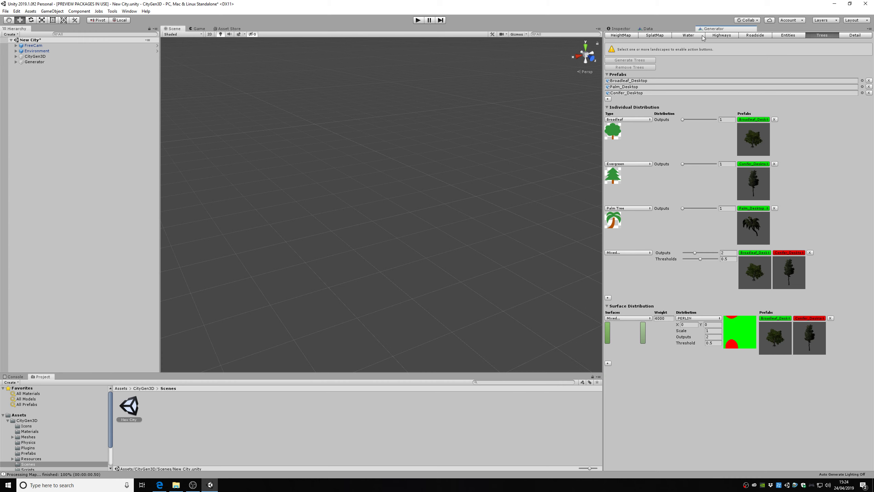
pyautogui.click(638, 35)
pyautogui.click(635, 51)
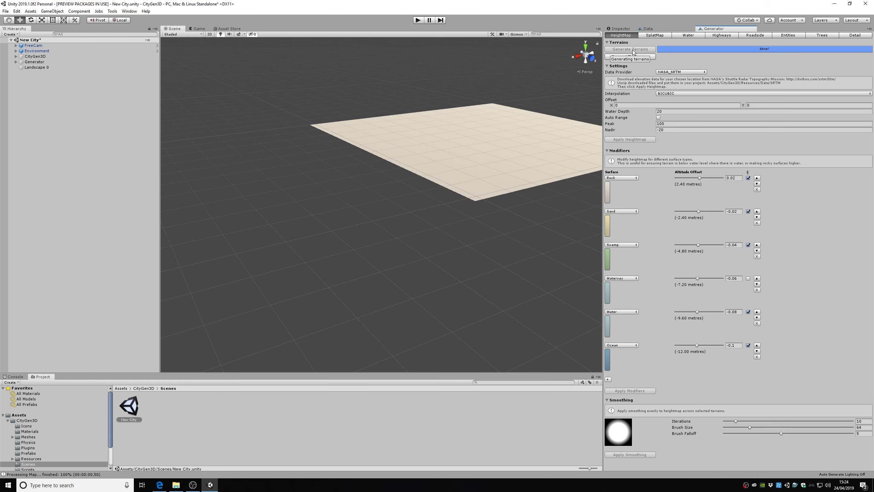
pyautogui.keyDown('alt'); pyautogui.moveTo(560, 151); pyautogui.dragTo(591, 111); pyautogui.keyUp('alt')
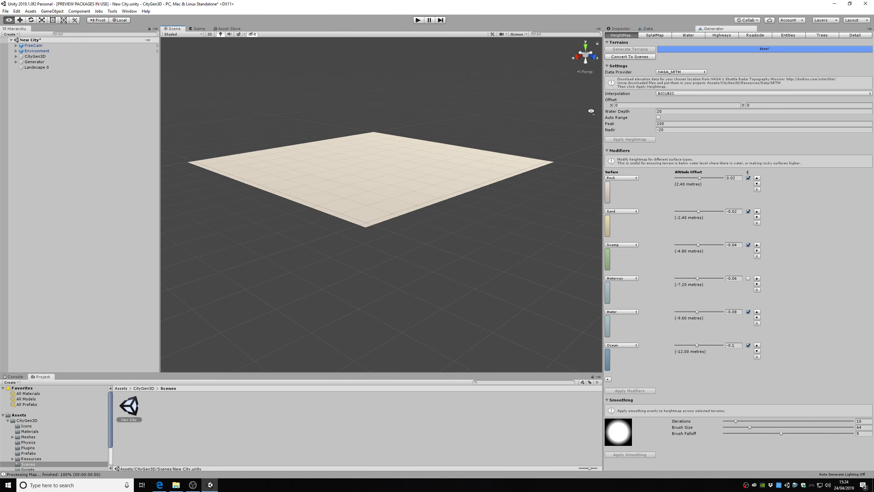
pyautogui.click(456, 172)
pyautogui.click(640, 139)
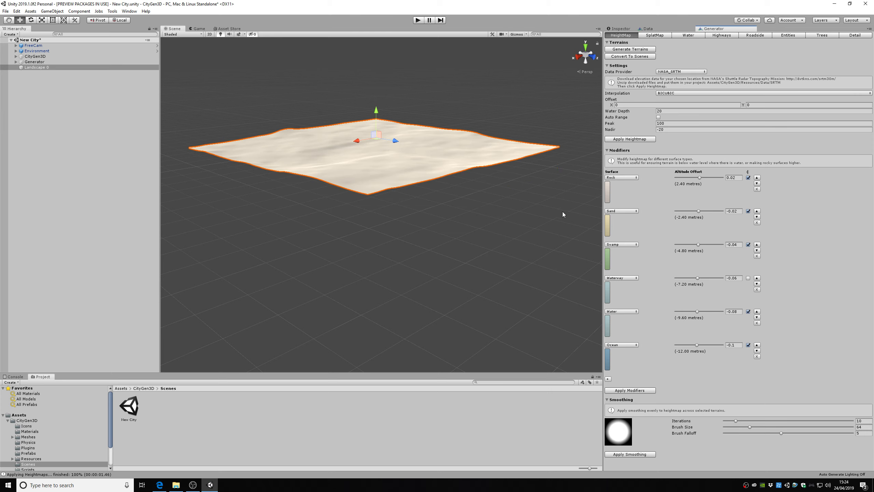
pyautogui.click(647, 391)
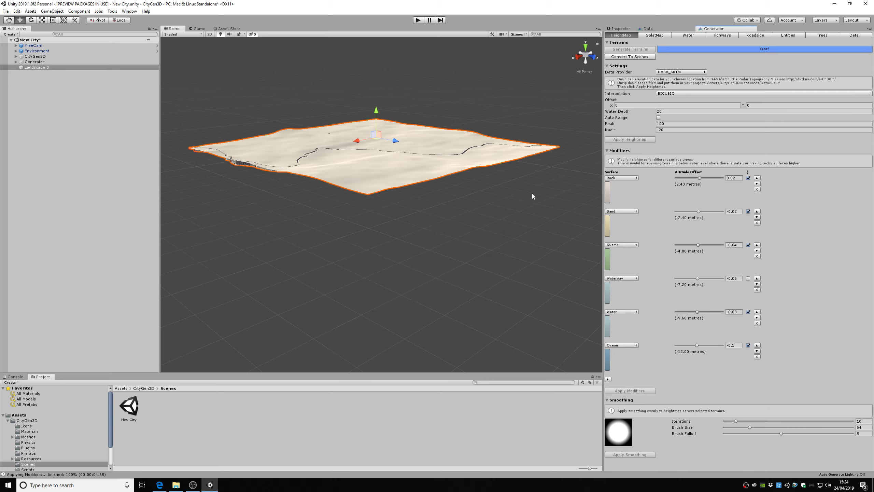
# Texture the Landscape 0 surfaces and generate the river water.
pyautogui.click(664, 35)
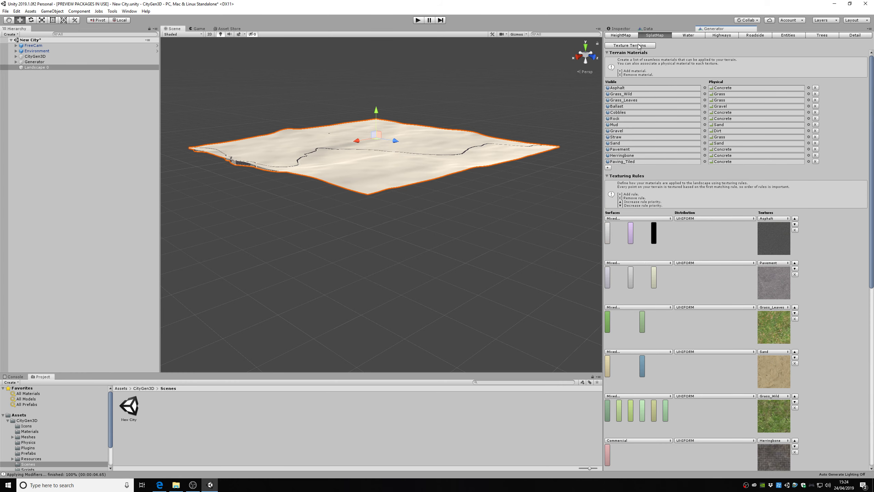
pyautogui.click(629, 45)
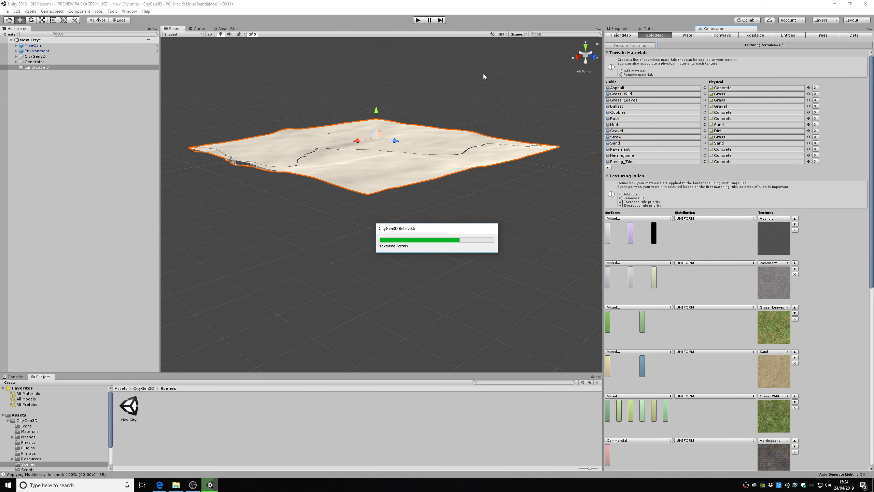
pyautogui.click(693, 34)
pyautogui.click(630, 45)
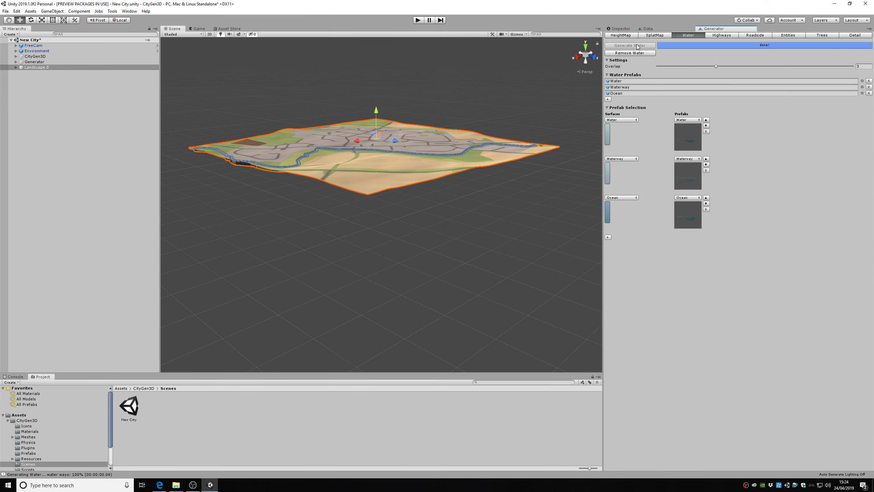
# Generate the highways with lane markings from the Highways settings.
pyautogui.click(725, 35)
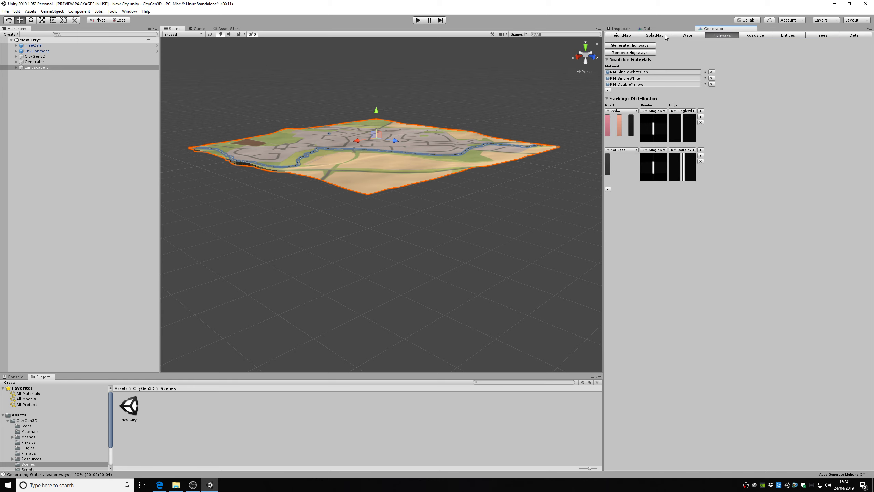
pyautogui.click(645, 47)
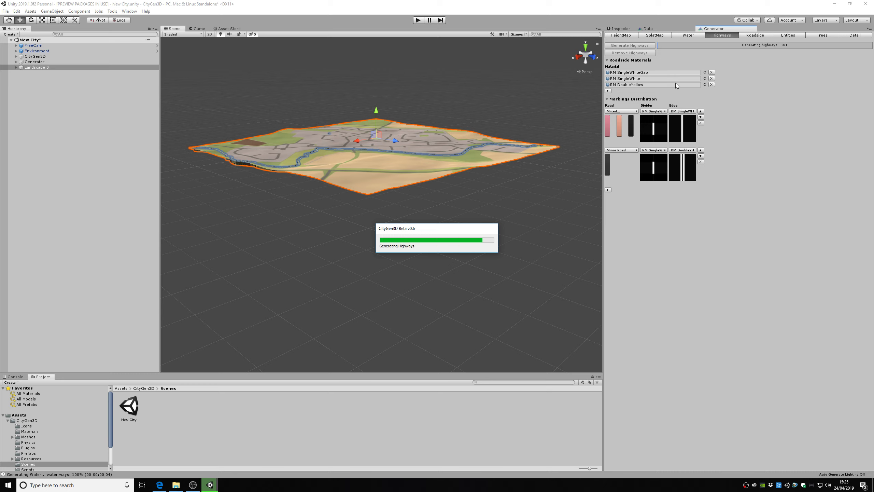
# Generate roadside houses and street lights, bus-stop entities, and trees across the landscape.
pyautogui.click(755, 35)
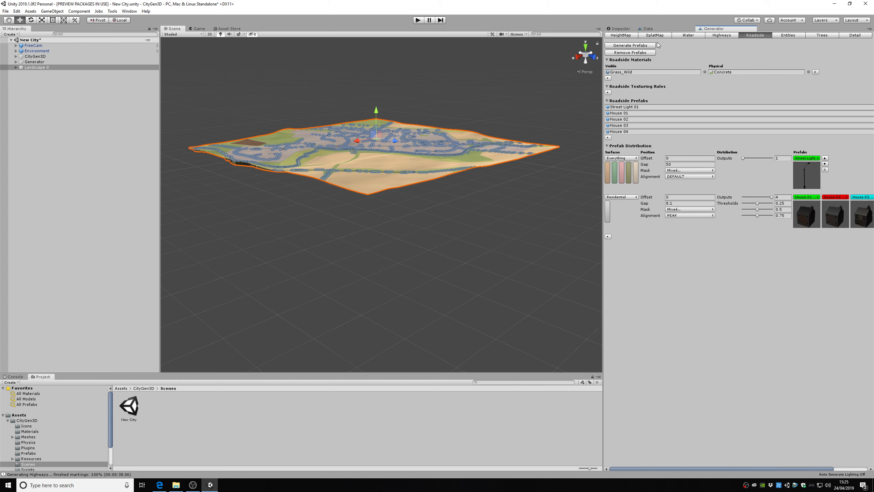
pyautogui.click(648, 46)
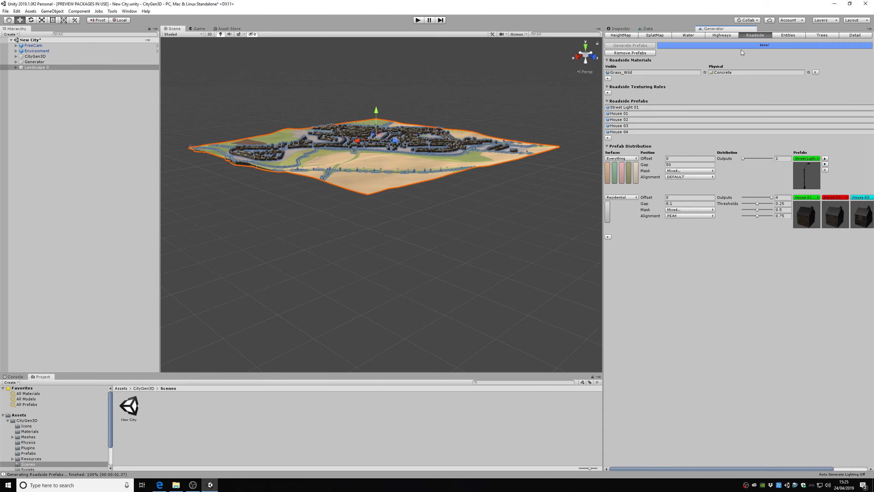
pyautogui.click(788, 35)
pyautogui.click(651, 46)
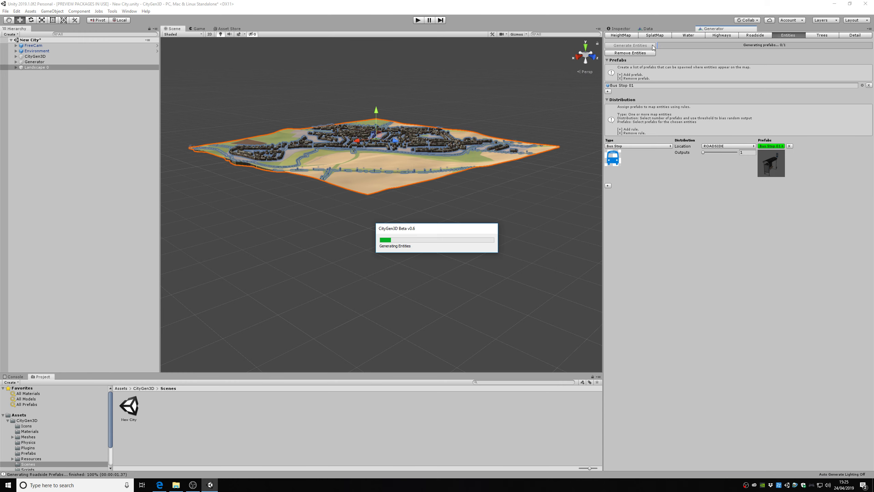
pyautogui.click(824, 35)
pyautogui.click(647, 46)
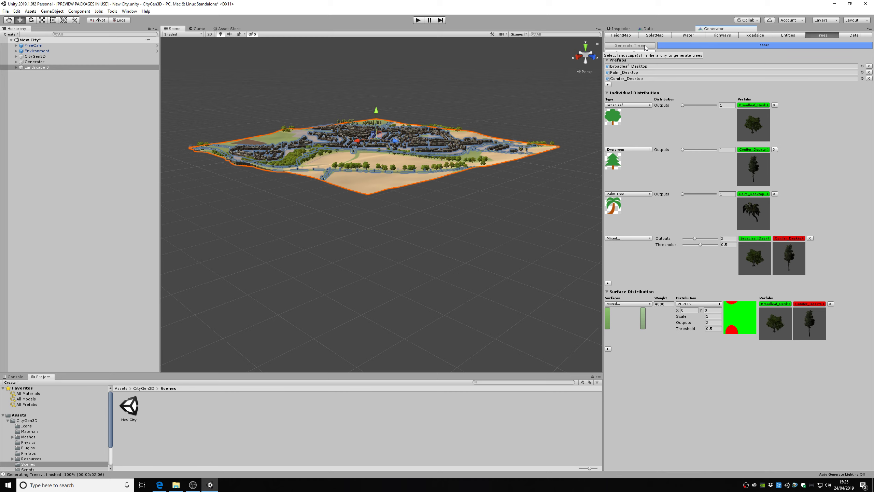
# Set Data Source to DOWNLOAD, move to tile (1, 0) and download its map data.
pyautogui.click(647, 27)
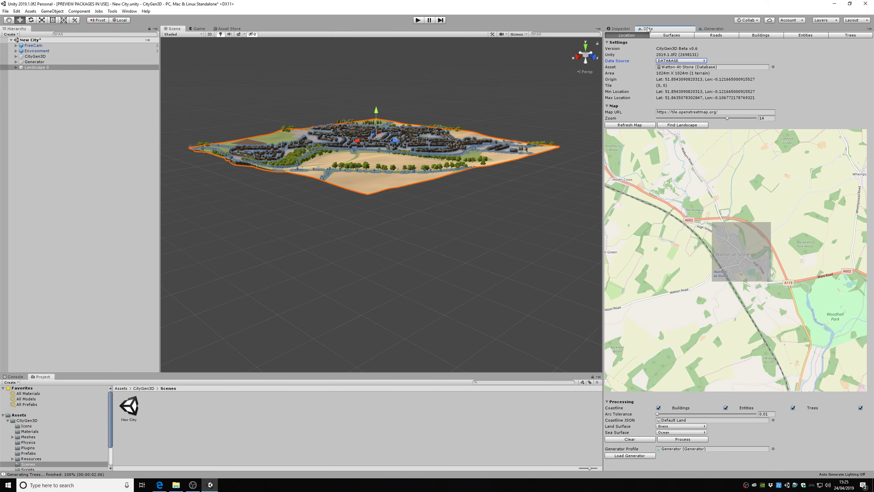
pyautogui.click(672, 61)
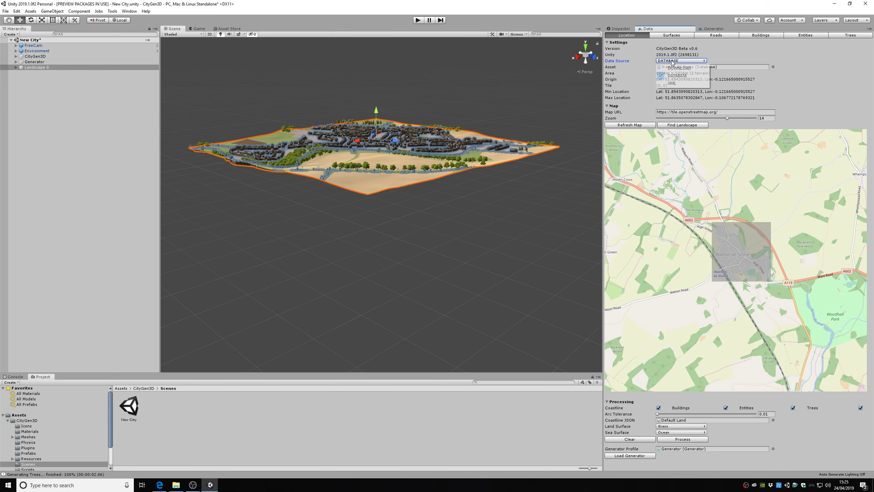
pyautogui.click(673, 68)
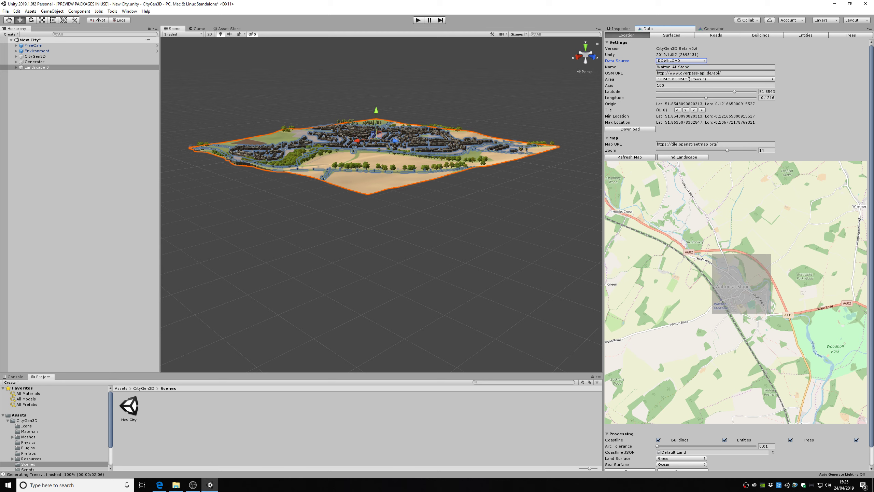
pyautogui.click(702, 110)
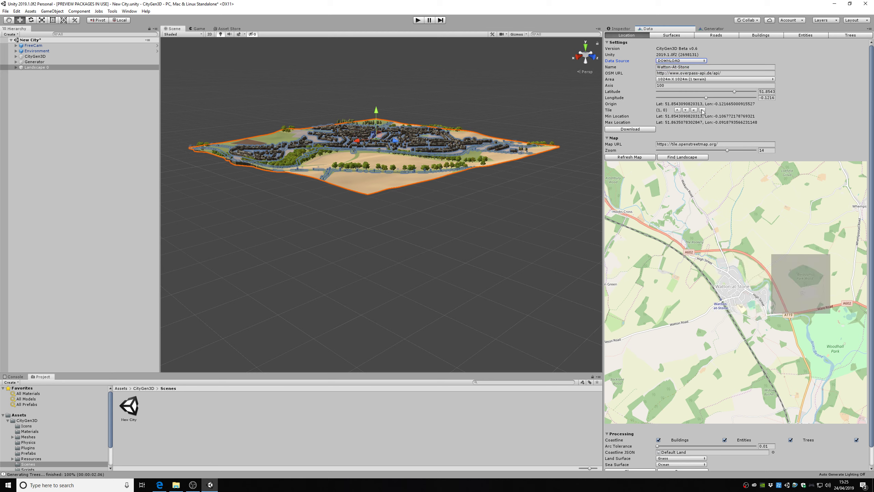
pyautogui.click(640, 131)
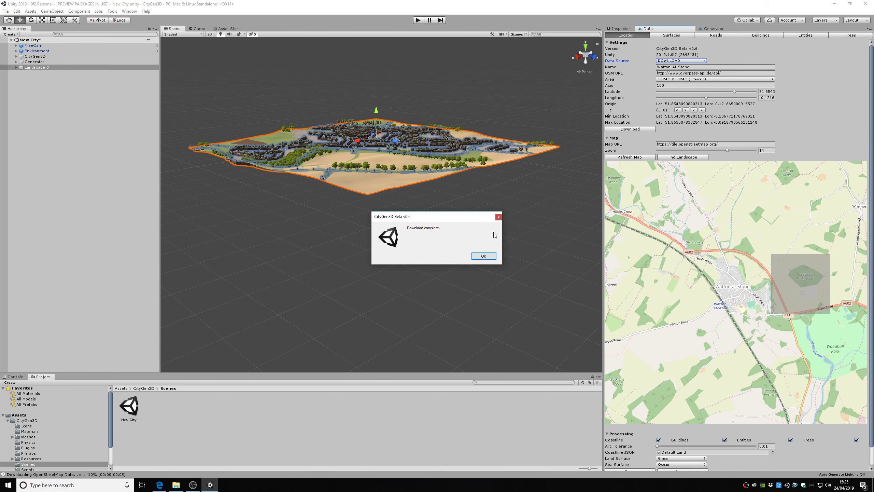
pyautogui.click(492, 256)
# Process the downloaded tile (1, 0) map data and inspect the town landscape.
pyautogui.click(681, 440)
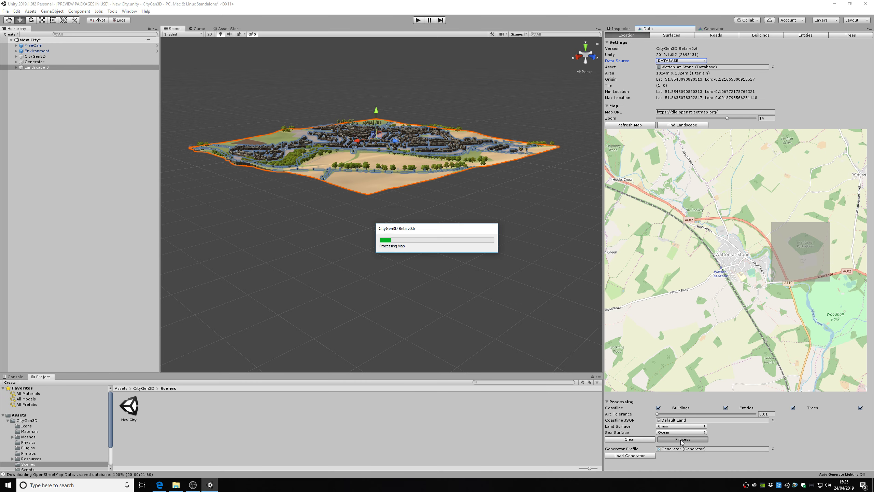
pyautogui.click(484, 257)
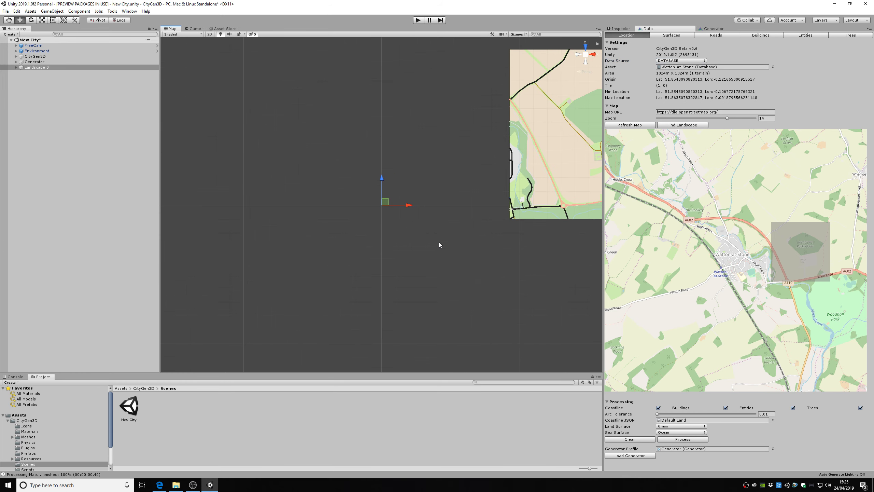
pyautogui.moveTo(541, 281); pyautogui.dragTo(412, 326, button='middle')
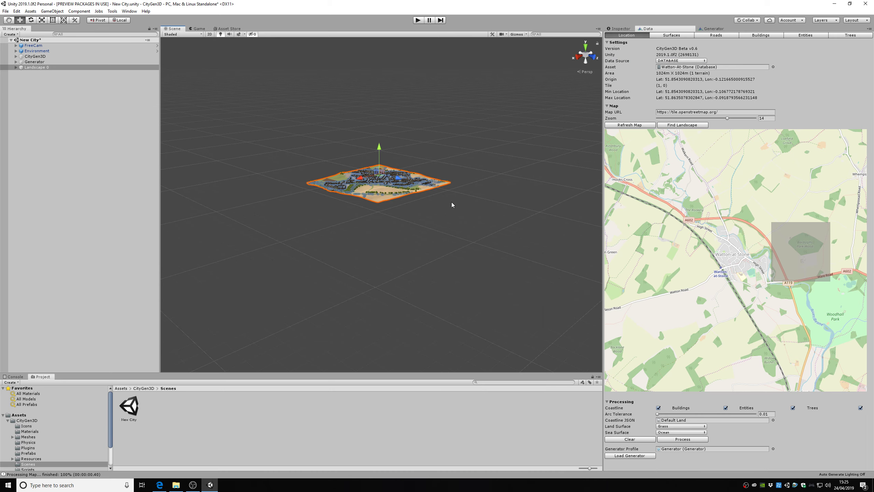
pyautogui.scroll(5, 451, 187)
pyautogui.keyDown('alt'); pyautogui.moveTo(451, 188); pyautogui.dragTo(436, 220); pyautogui.keyUp('alt')
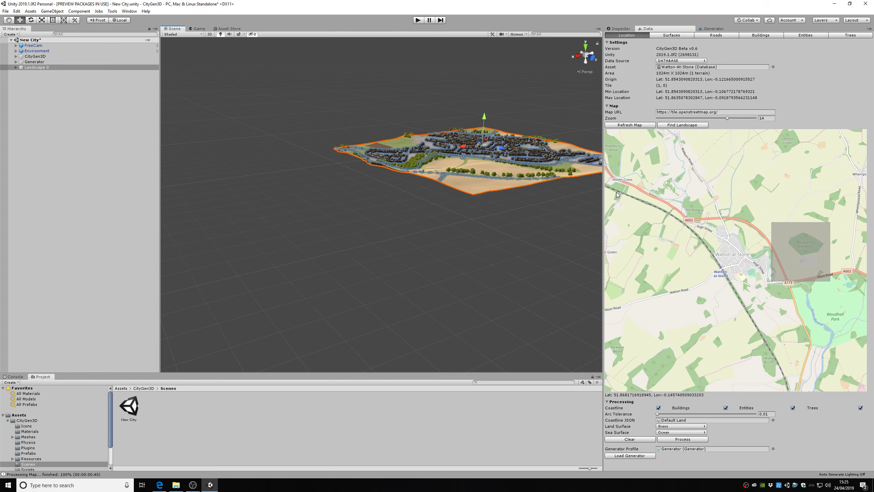
# Generate Landscape 1, apply its heightmap and altitude modifiers, and texture it with fields.
pyautogui.click(717, 30)
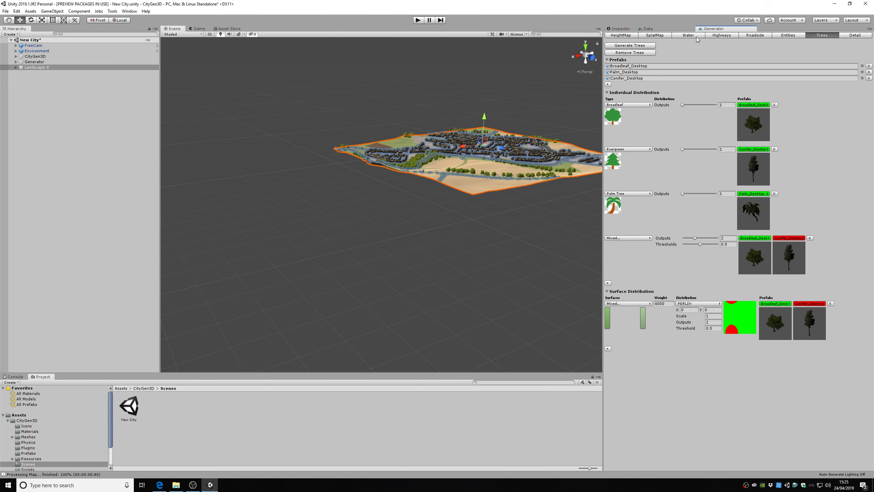
pyautogui.click(626, 36)
pyautogui.click(629, 49)
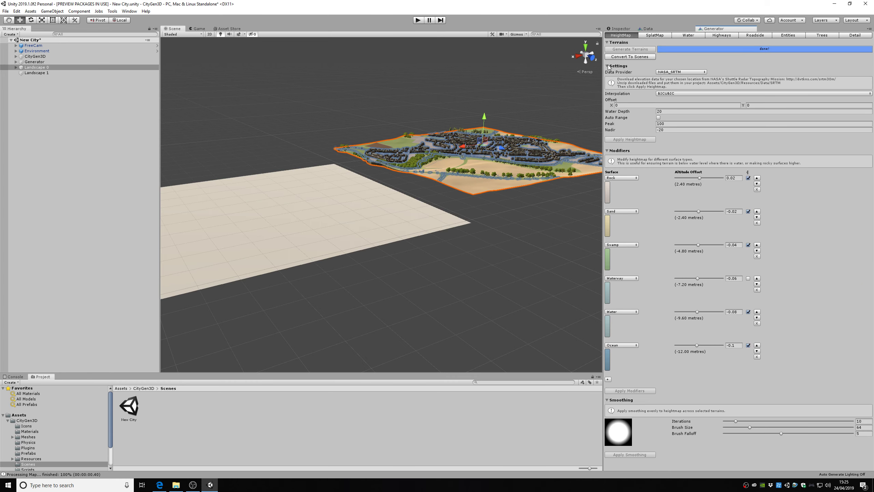
pyautogui.click(320, 237)
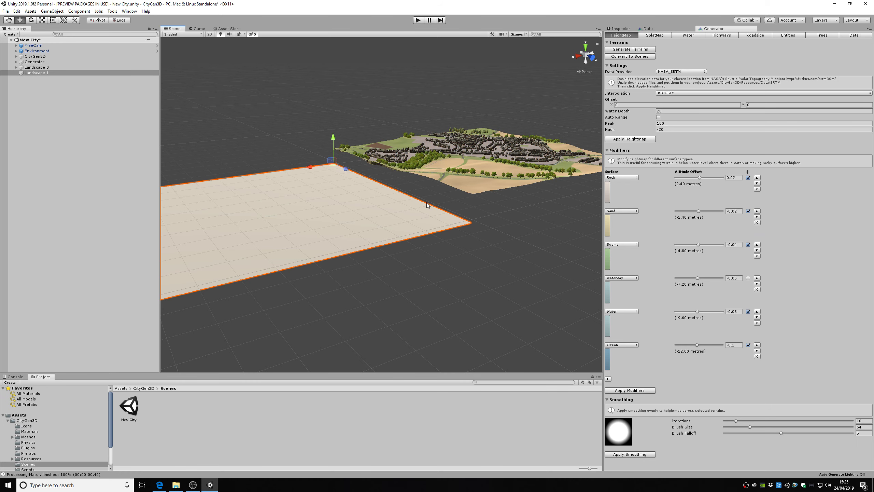
pyautogui.click(630, 139)
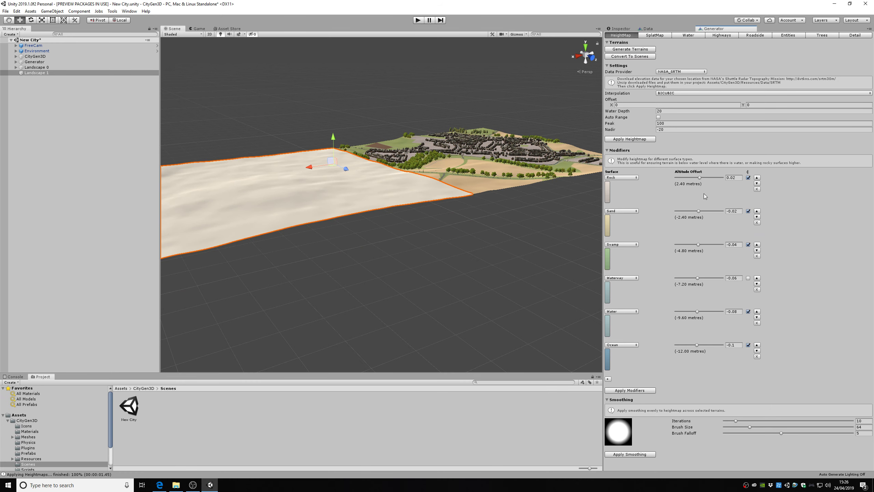
pyautogui.click(640, 390)
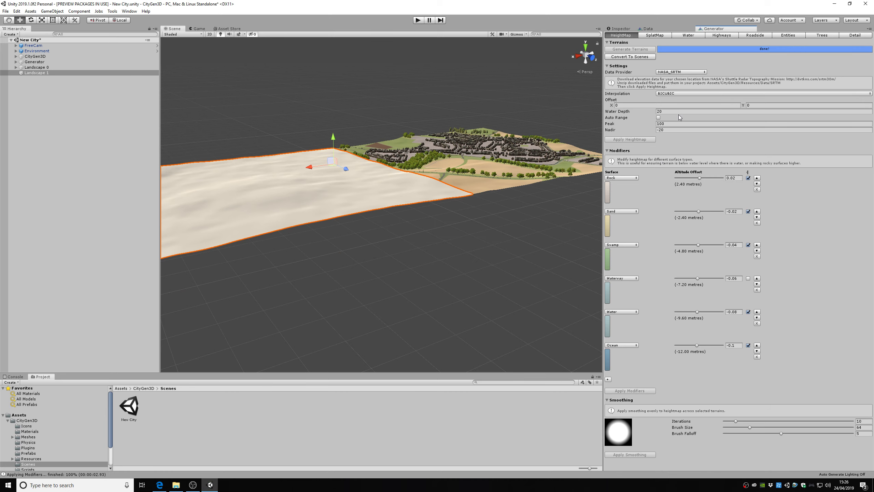
pyautogui.click(664, 35)
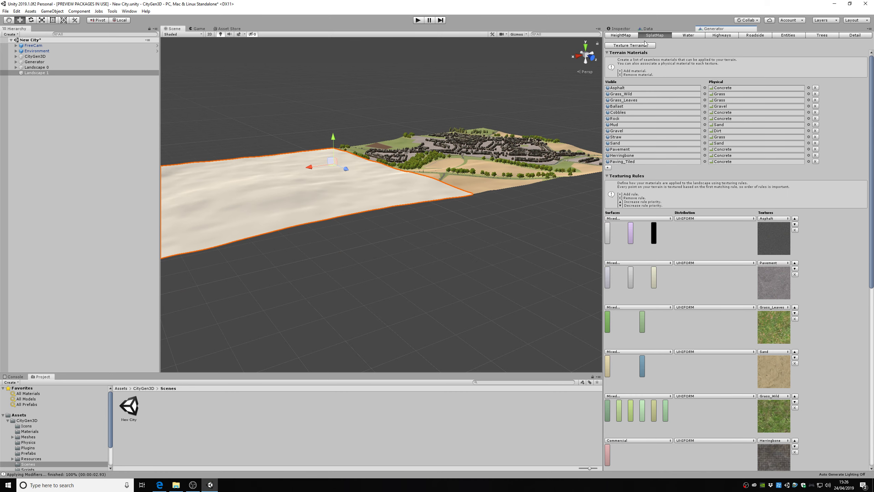
pyautogui.click(637, 46)
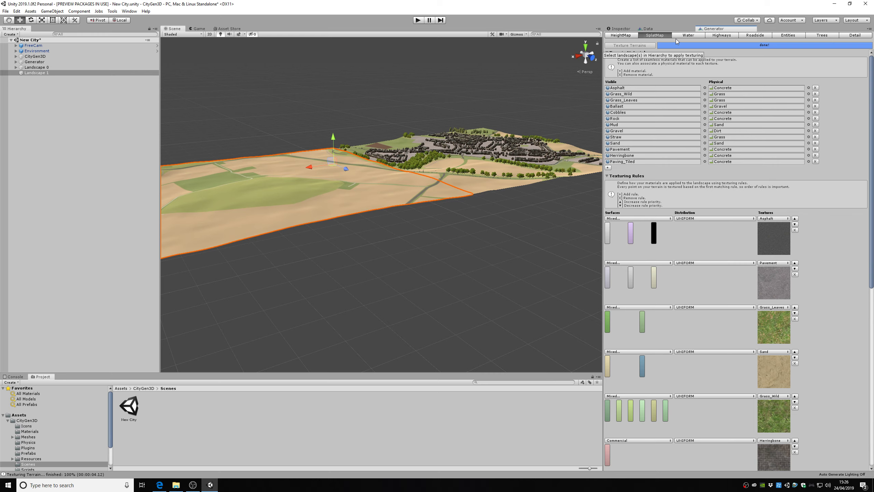
# Generate water and highways on Landscape 1.
pyautogui.click(690, 36)
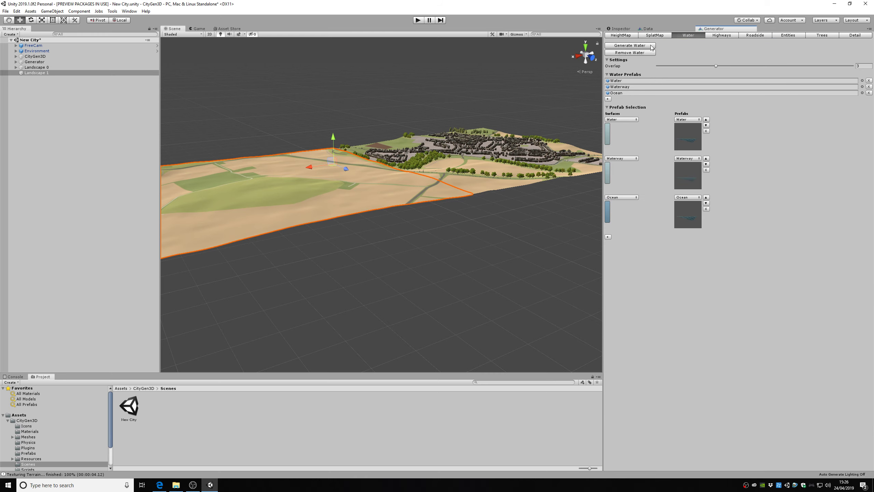
pyautogui.click(630, 45)
pyautogui.click(729, 36)
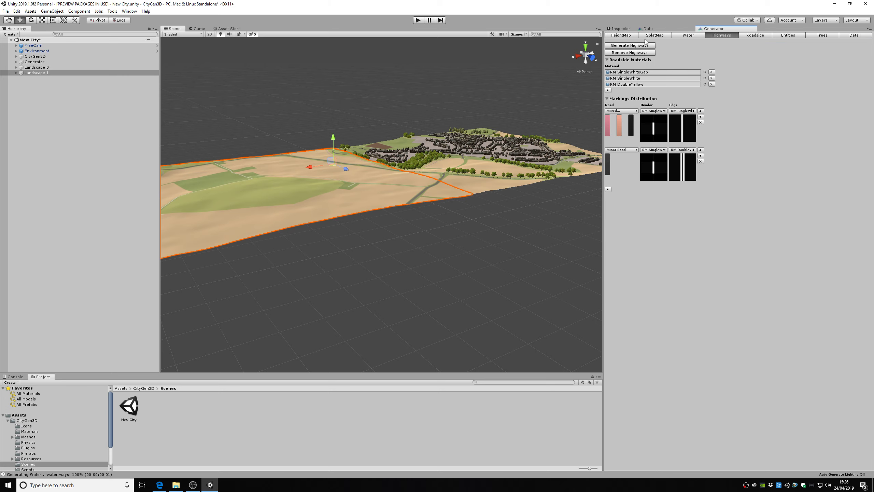
pyautogui.click(636, 46)
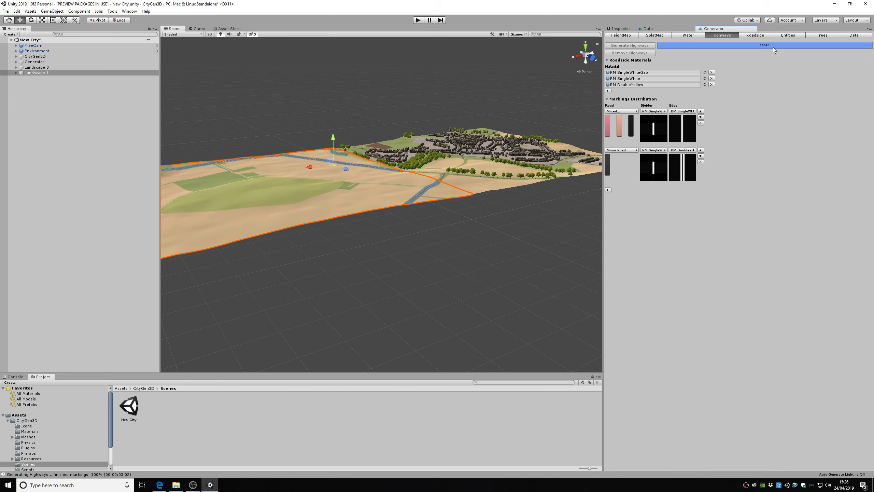
# Add roadside prefabs, bus-stop entities and trees to Landscape 1.
pyautogui.click(761, 34)
pyautogui.click(652, 45)
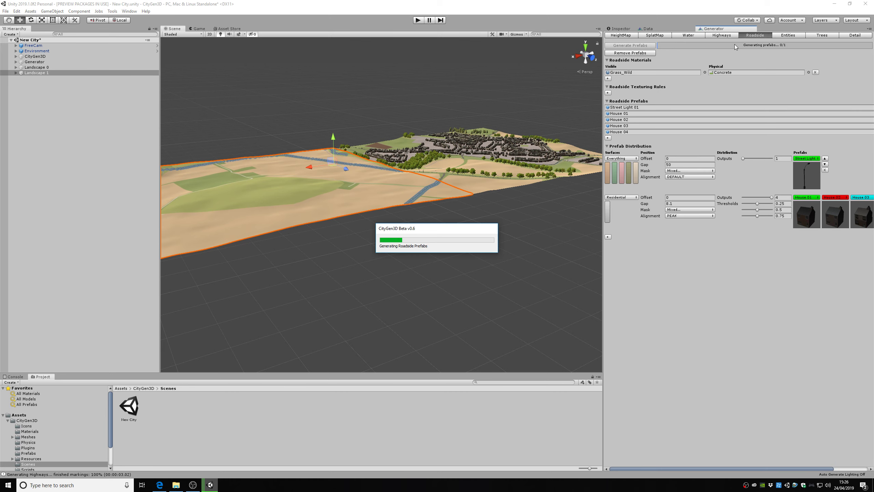
pyautogui.click(795, 36)
pyautogui.click(647, 46)
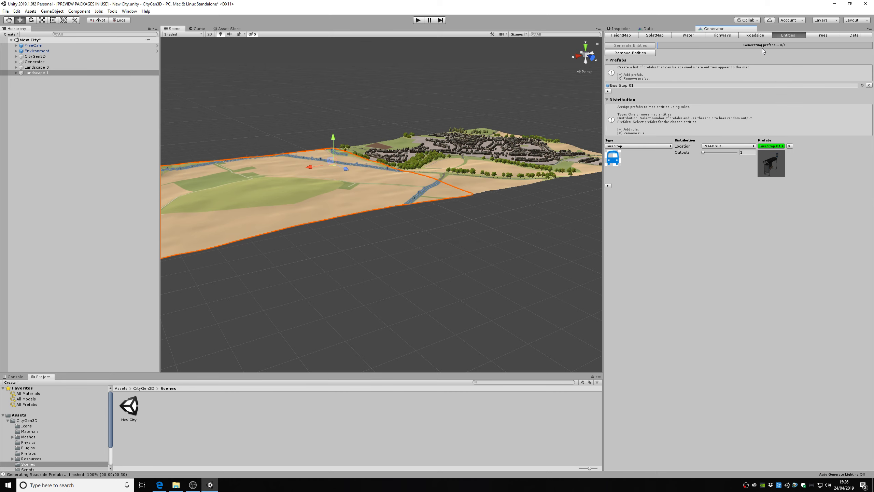
pyautogui.click(822, 35)
pyautogui.click(639, 46)
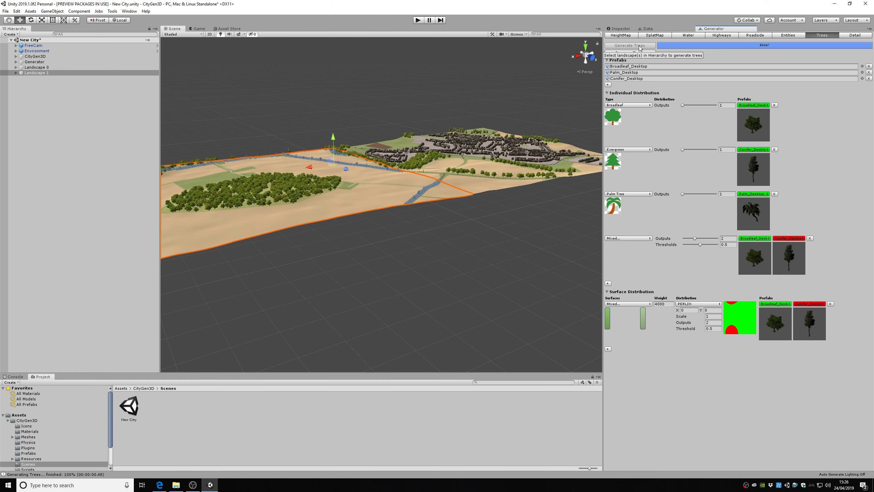
pyautogui.click(425, 276)
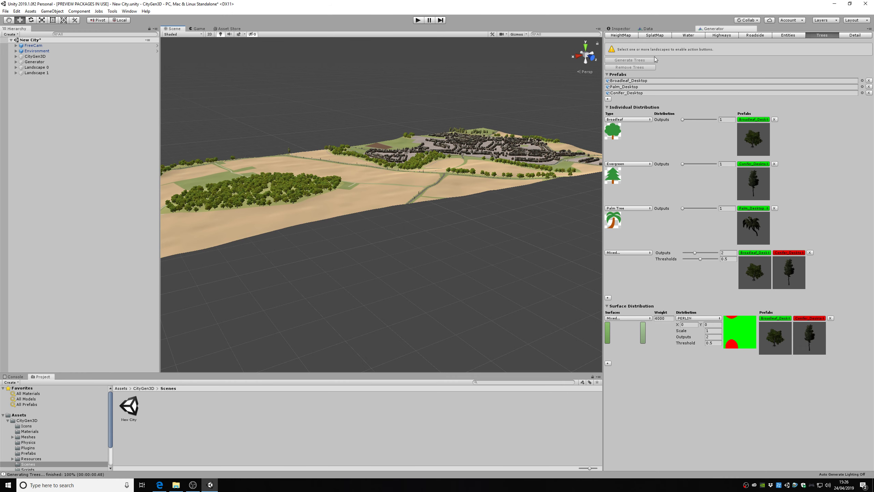
pyautogui.click(648, 28)
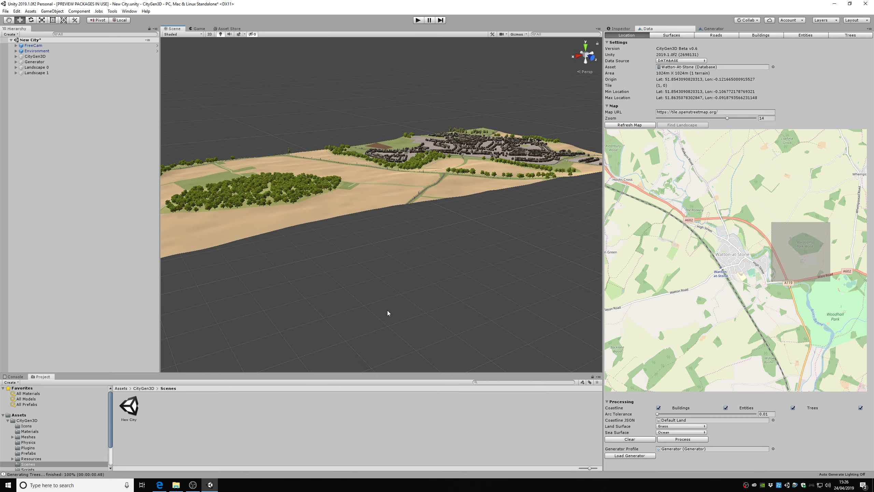
pyautogui.keyDown('alt'); pyautogui.moveTo(396, 309); pyautogui.dragTo(341, 292); pyautogui.keyUp('alt')
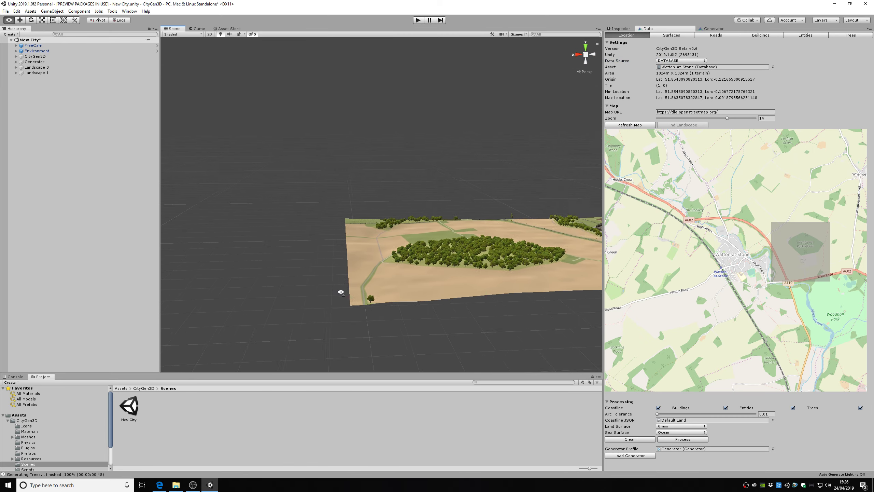
pyautogui.keyDown('alt'); pyautogui.moveTo(341, 292); pyautogui.dragTo(351, 291); pyautogui.keyUp('alt')
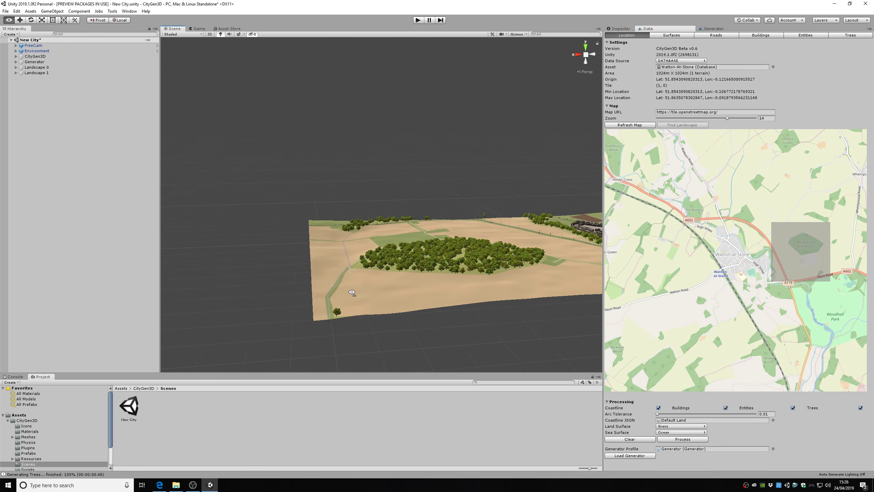
pyautogui.scroll(5, 351, 292)
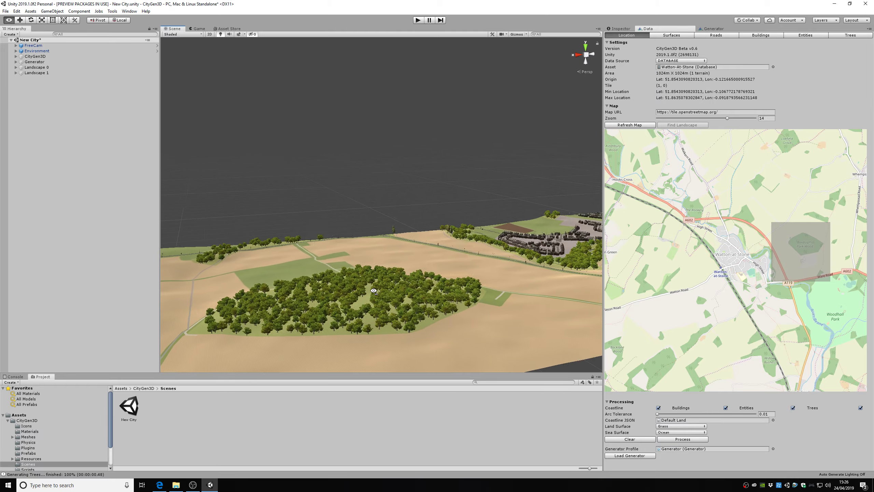
pyautogui.scroll(5, 374, 291)
pyautogui.moveTo(374, 291)
pyautogui.keyDown('alt'); pyautogui.mouseDown()
pyautogui.moveTo(449, 308)
pyautogui.moveTo(597, 285)
pyautogui.moveTo(499, 278)
pyautogui.moveTo(529, 272)
pyautogui.moveTo(604, 279)
pyautogui.mouseUp(); pyautogui.keyUp('alt')
pyautogui.scroll(5, 447, 306)
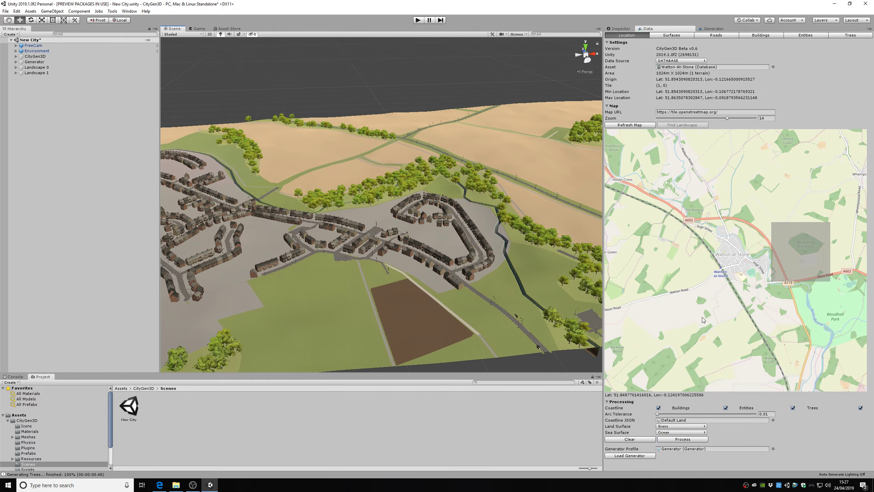
pyautogui.rightClick(746, 486)
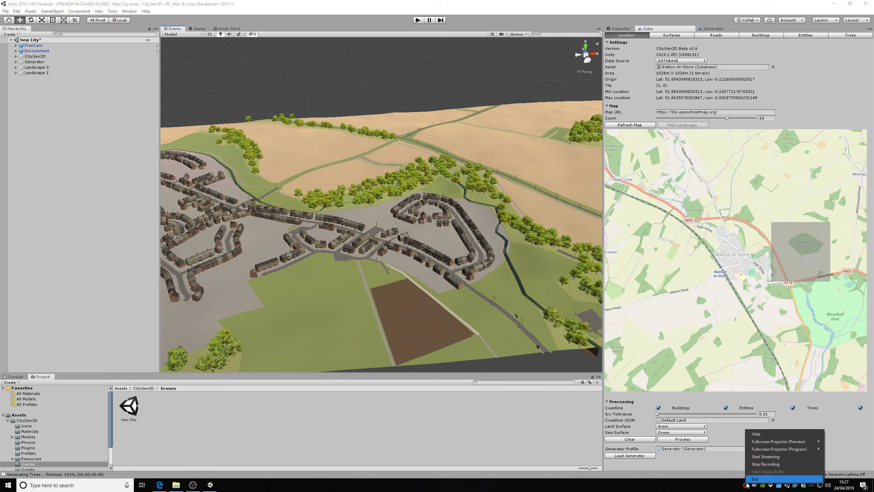